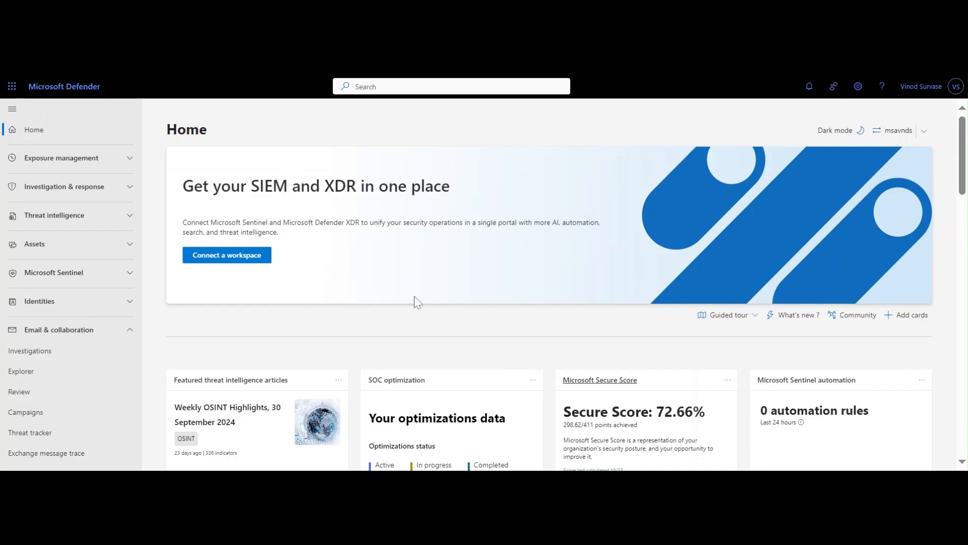
# - Open the anti-spam policies from the threat policies under the Email & collaboration policies and rules
pyautogui.scroll(-15, 416, 301)
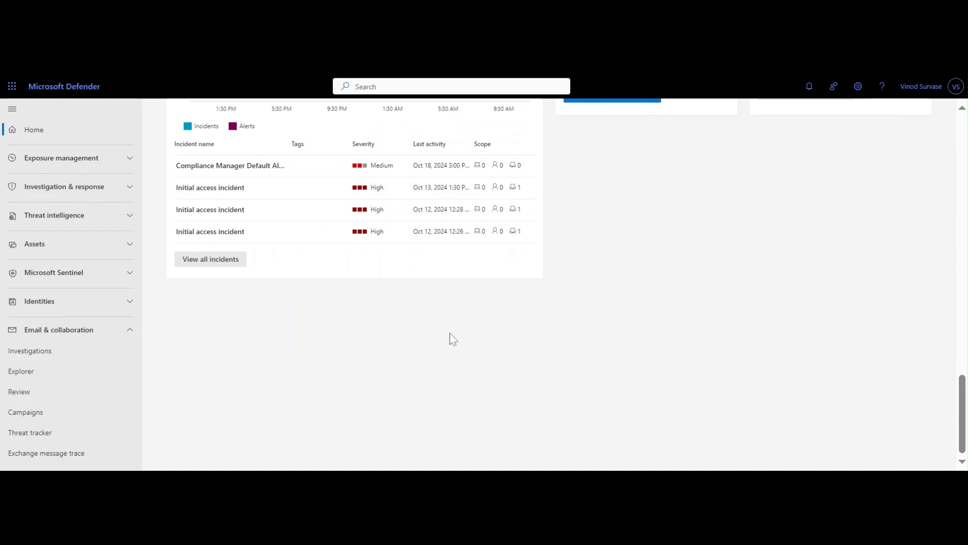
pyautogui.scroll(3, 463, 335)
pyautogui.scroll(-5, 71, 231)
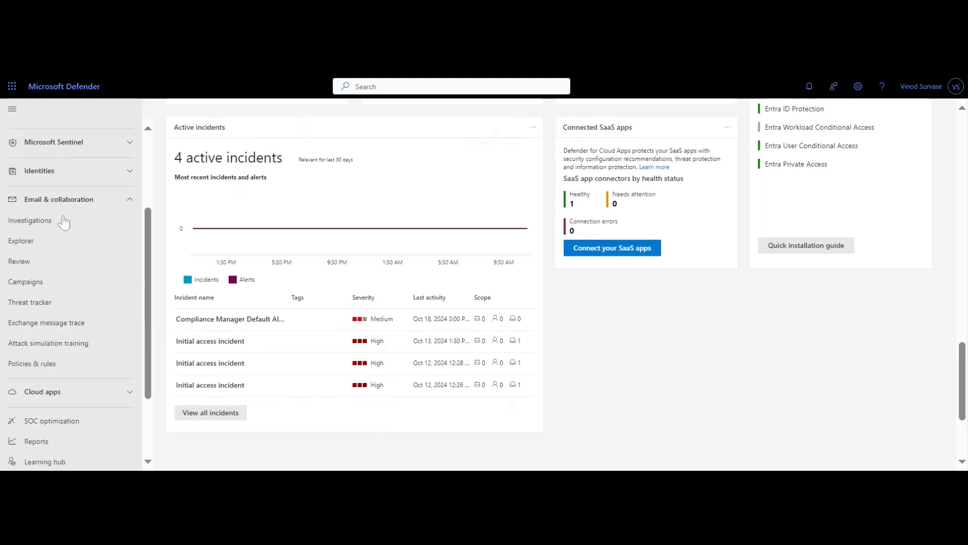
pyautogui.scroll(5, 86, 249)
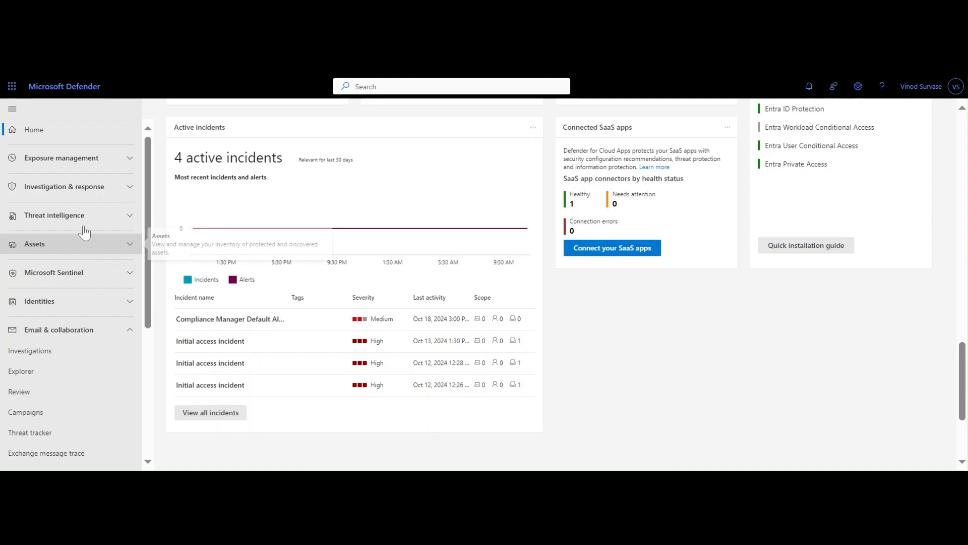
pyautogui.scroll(-3, 55, 278)
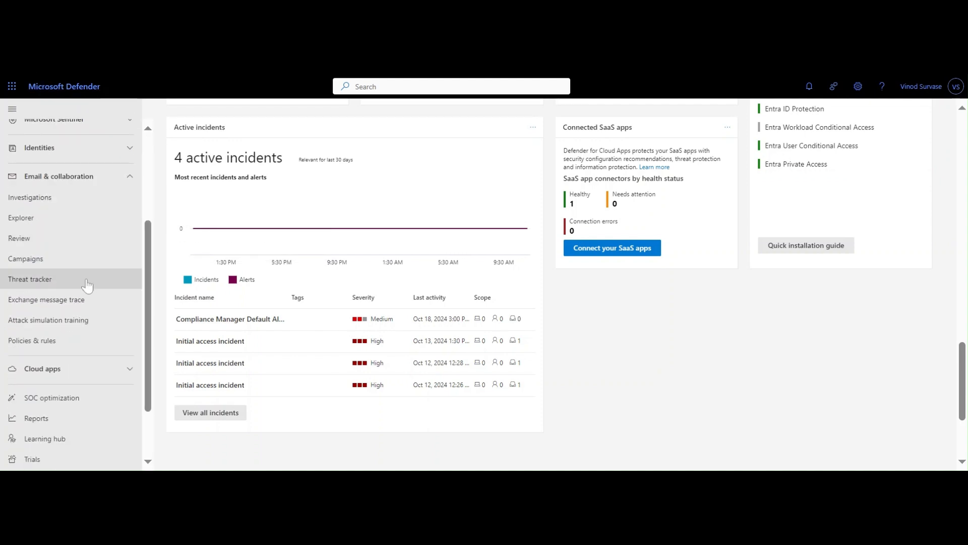
pyautogui.click(51, 348)
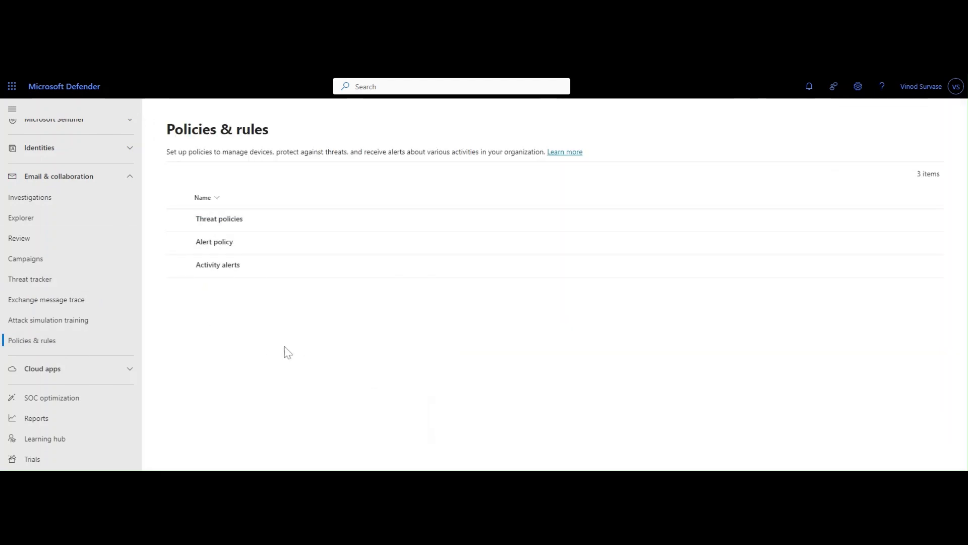
pyautogui.click(229, 227)
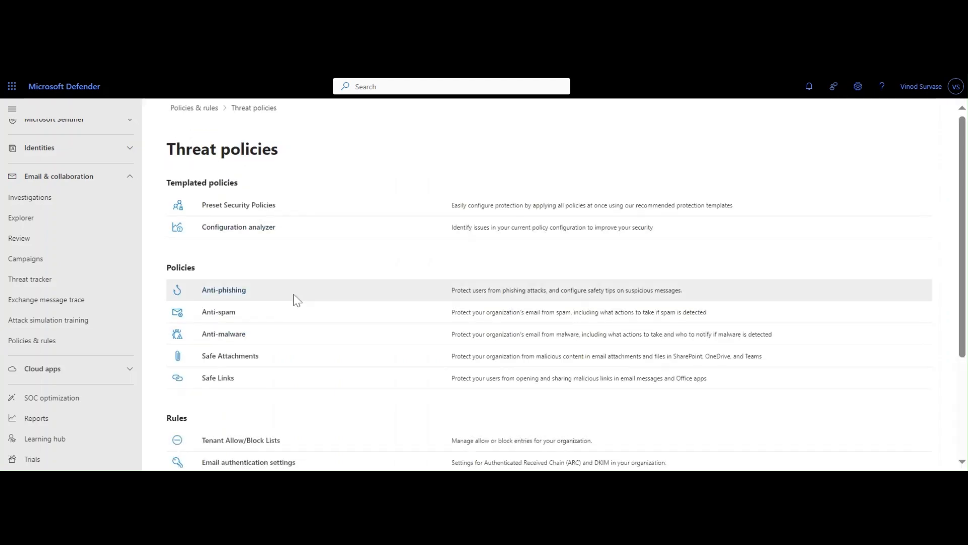
pyautogui.click(217, 313)
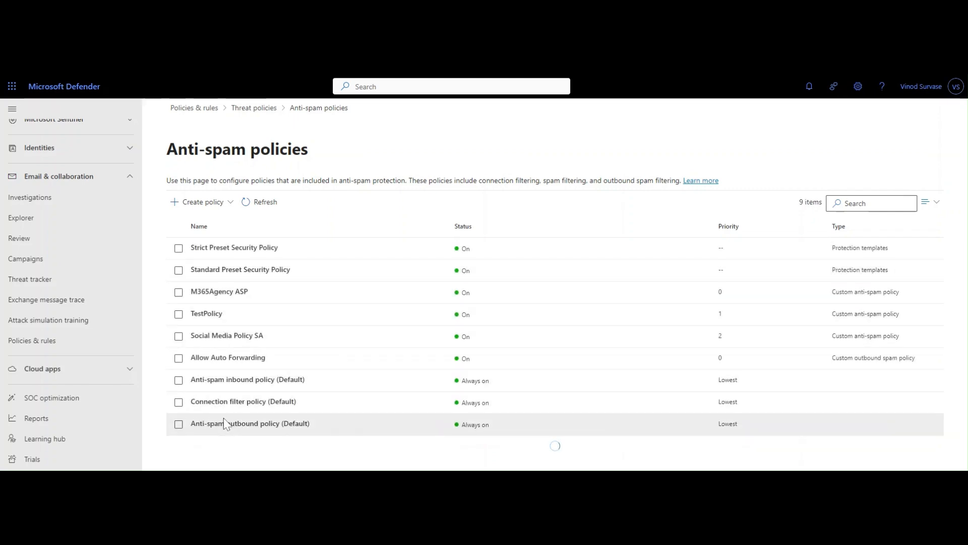
# - Open the Anti-spam outbound policy (Default) and review its two outbound spam notification settings
pyautogui.click(226, 423)
pyautogui.scroll(-2, 798, 324)
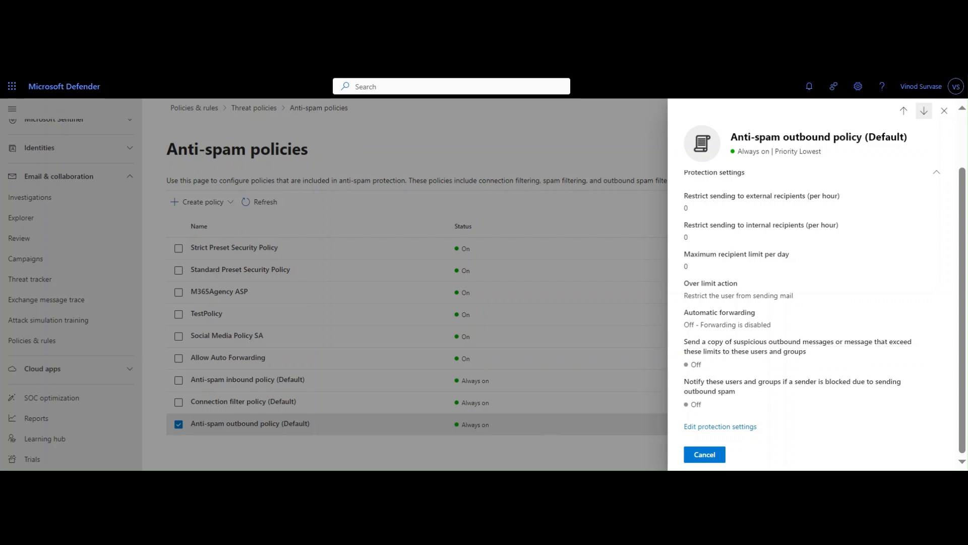
pyautogui.moveTo(806, 352); pyautogui.dragTo(706, 342)
pyautogui.click(747, 373)
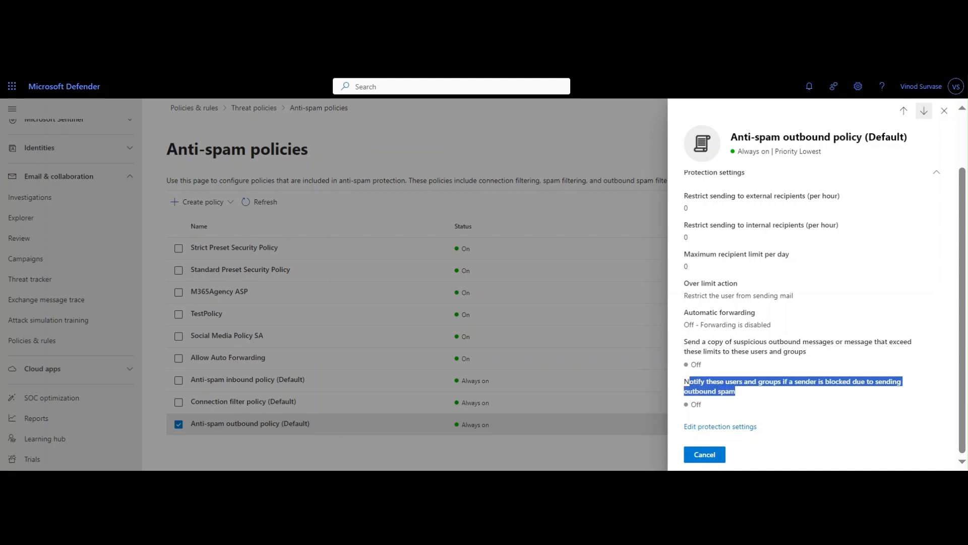
pyautogui.click(751, 395)
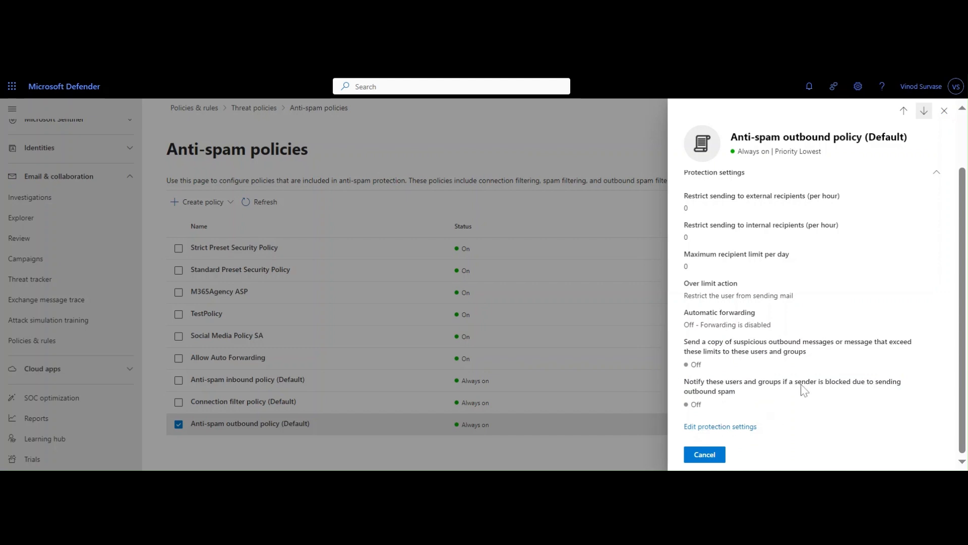
# - Edit the policy's protection settings to send a copy of suspicious outbound messages to the administrator's email address
pyautogui.click(736, 427)
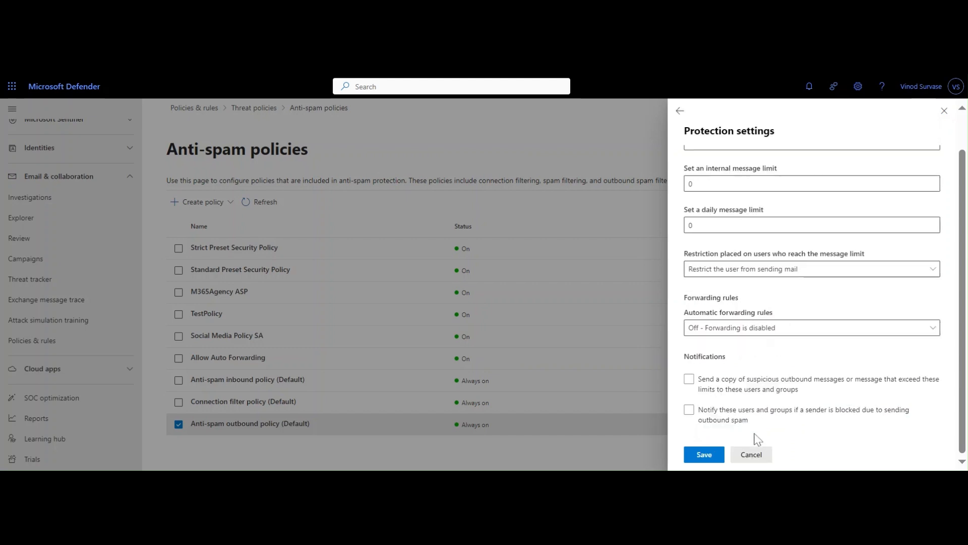
pyautogui.click(688, 378)
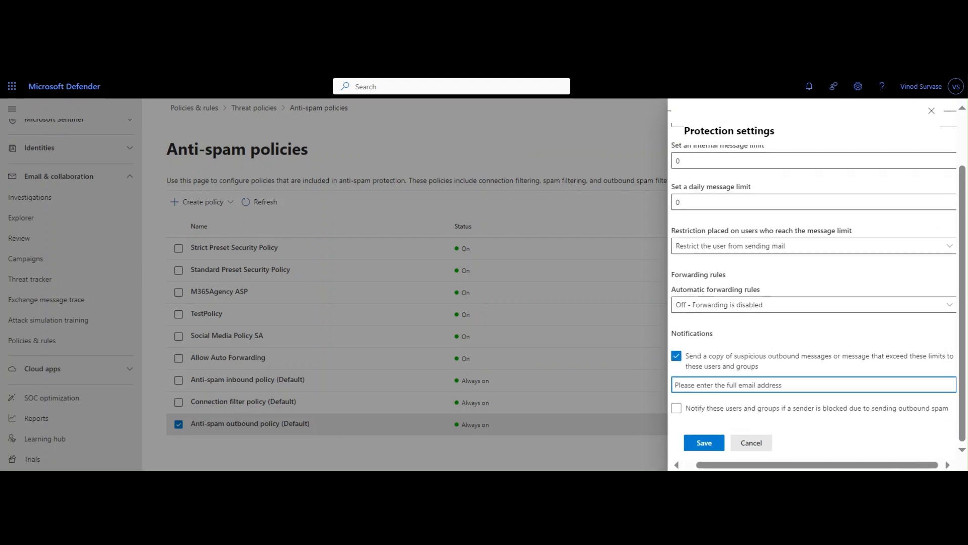
pyautogui.write('it')
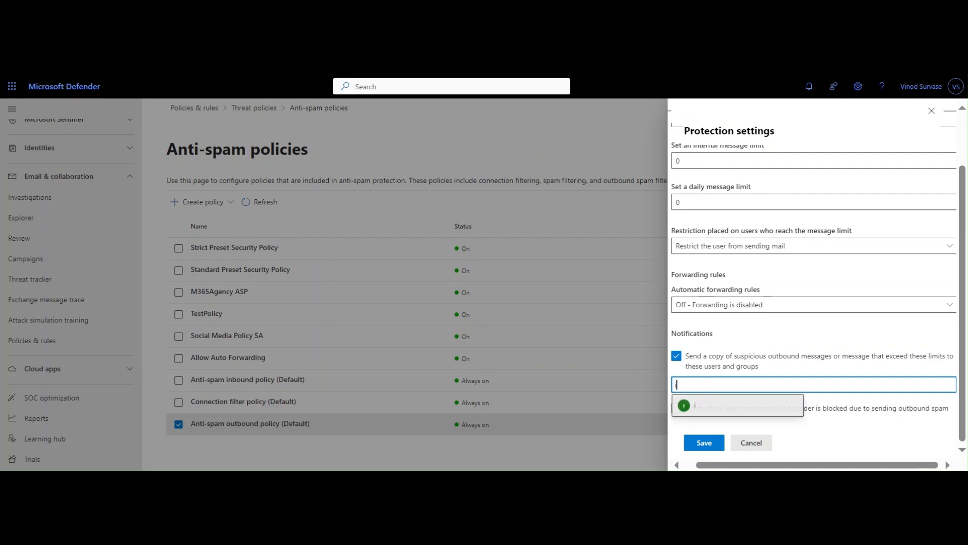
pyautogui.press('BackSpace')
pyautogui.press('BackSpace')
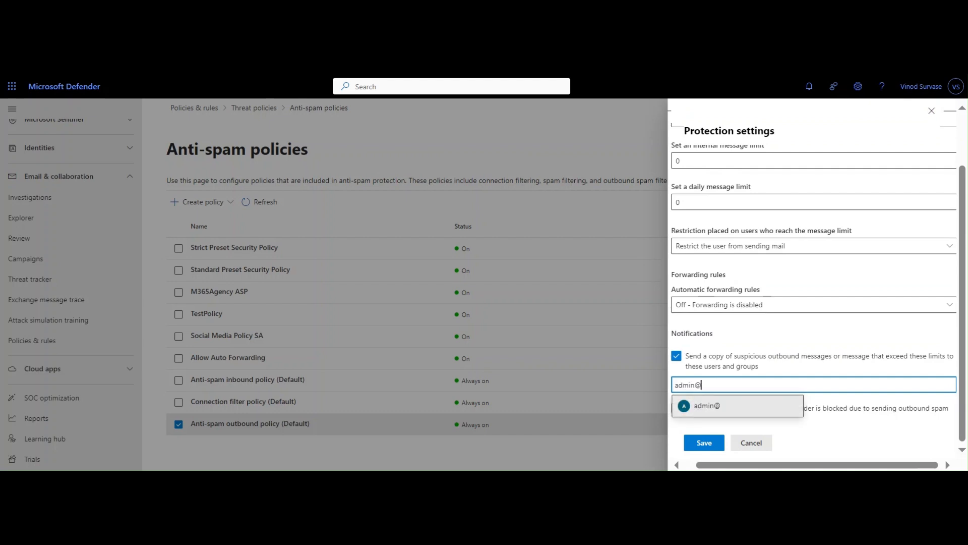
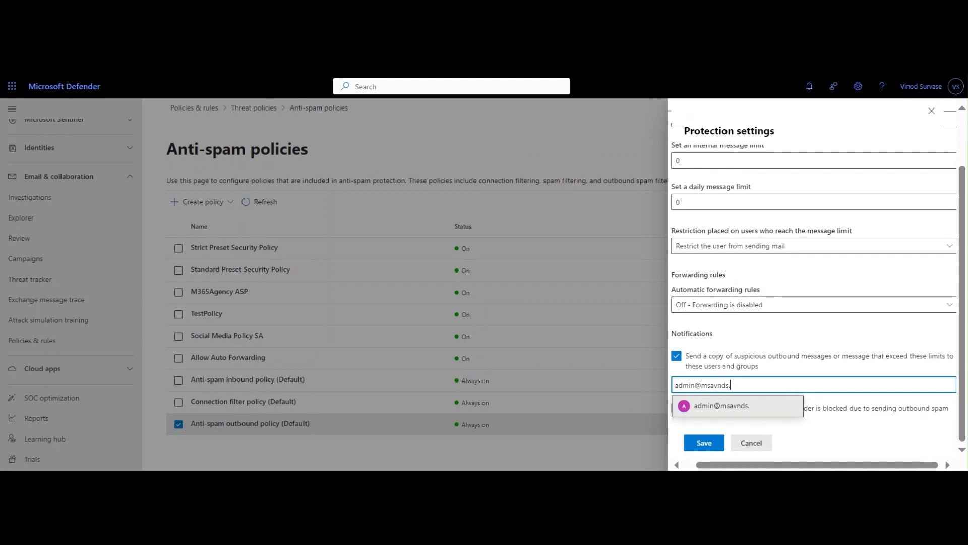
pyautogui.hotkey('ctrl', 'a')
pyautogui.hotkey('ctrl', 'c')
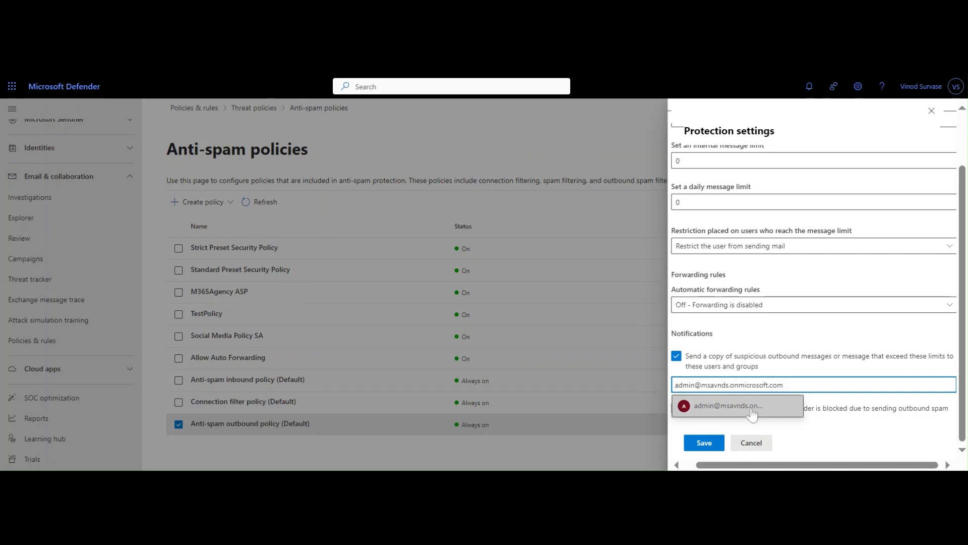
pyautogui.click(752, 408)
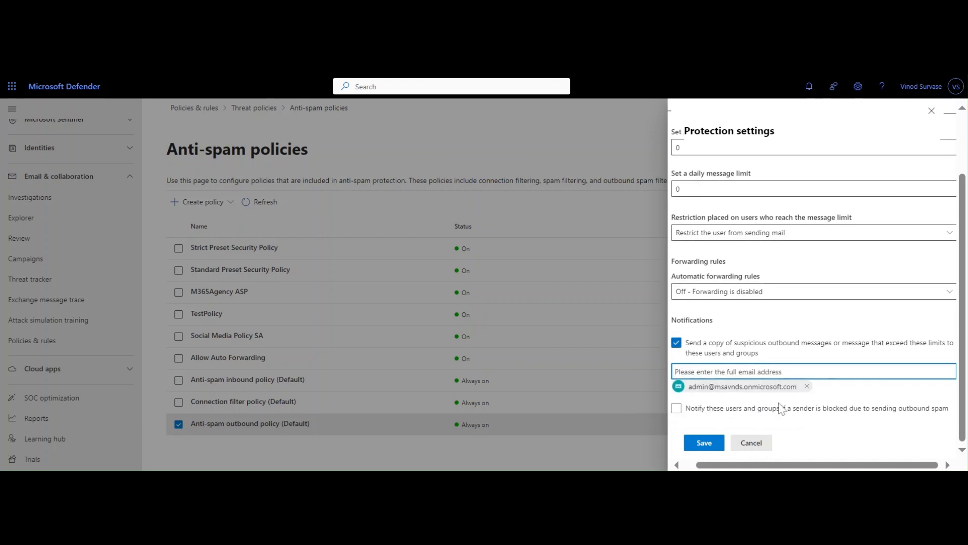
# - Enable notifications to the administrator's email address when a sender is blocked for outbound spam, and save the protection settings
pyautogui.click(677, 407)
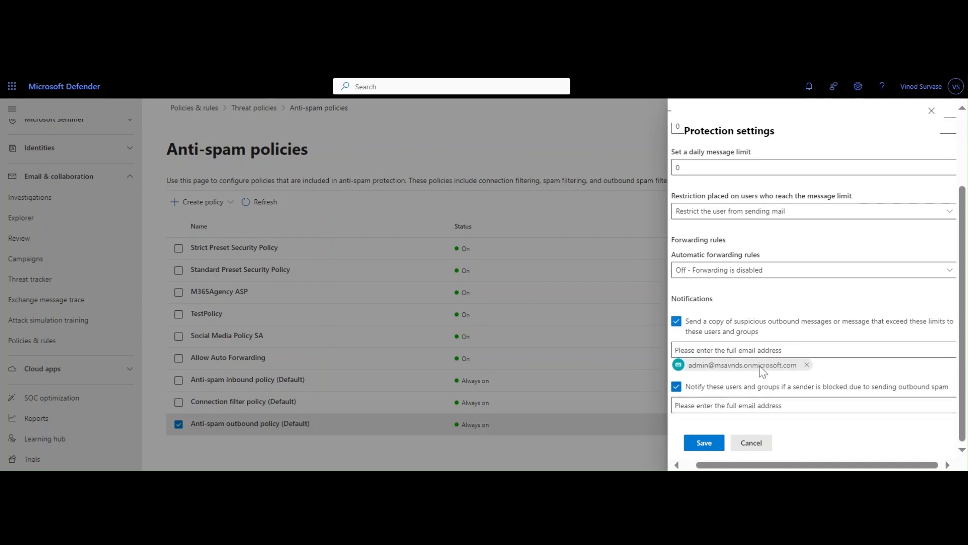
pyautogui.click(745, 405)
pyautogui.hotkey('ctrl', 'v')
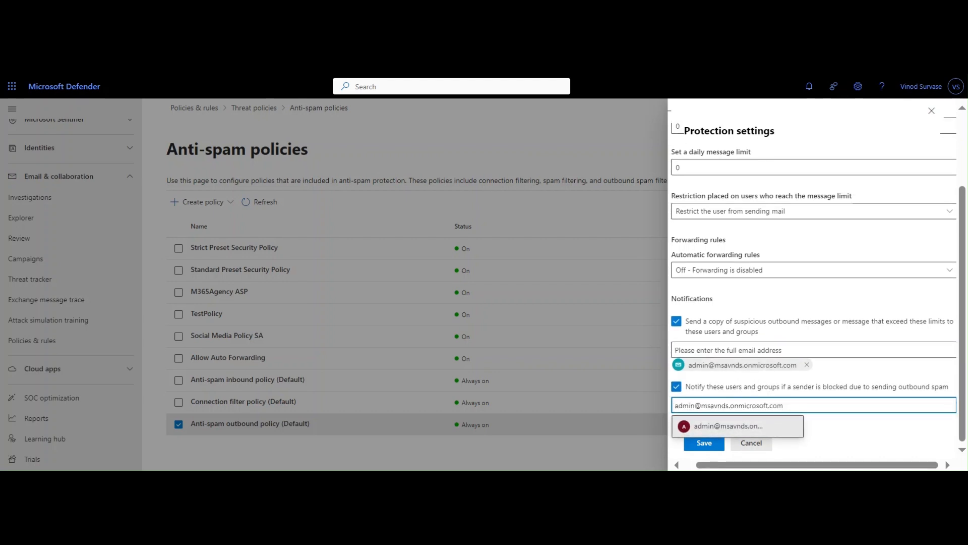
pyautogui.click(718, 429)
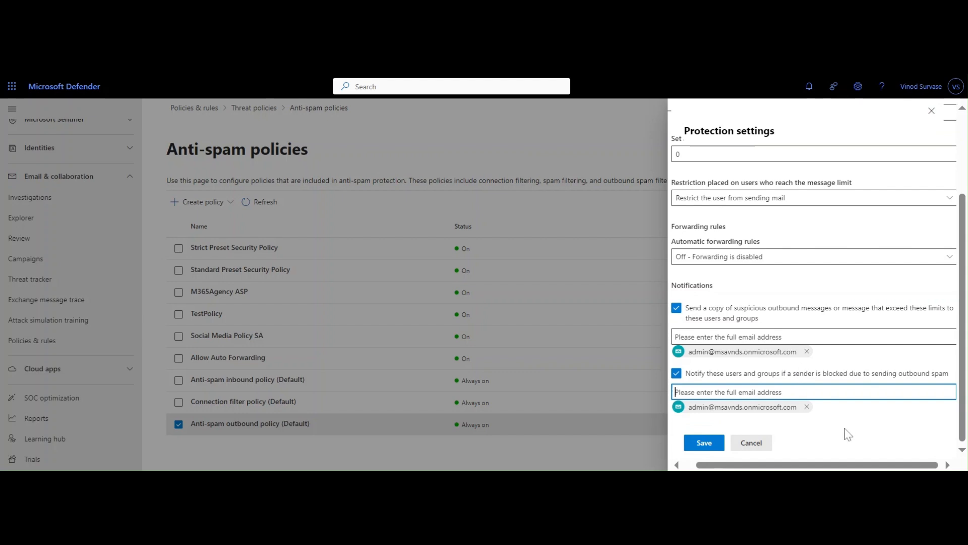
pyautogui.click(857, 423)
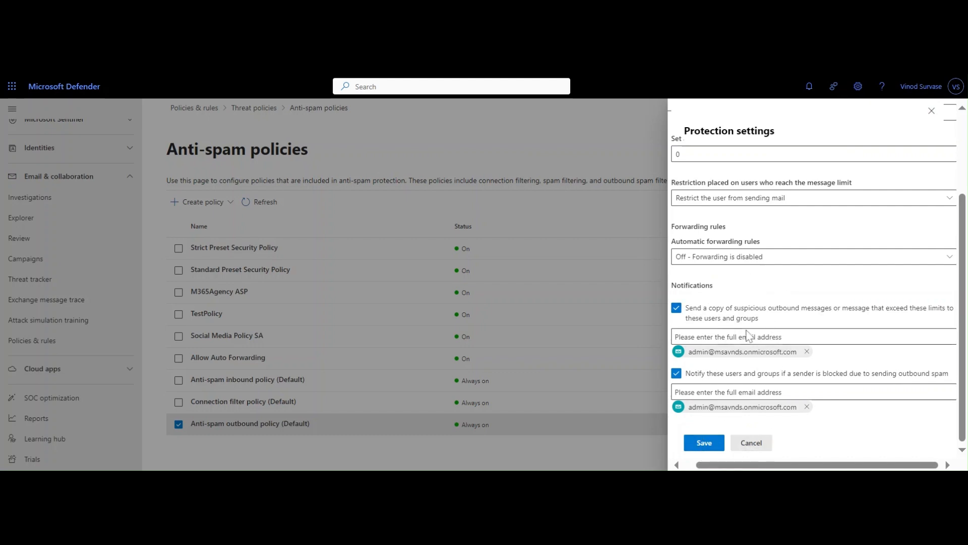
pyautogui.scroll(3, 837, 305)
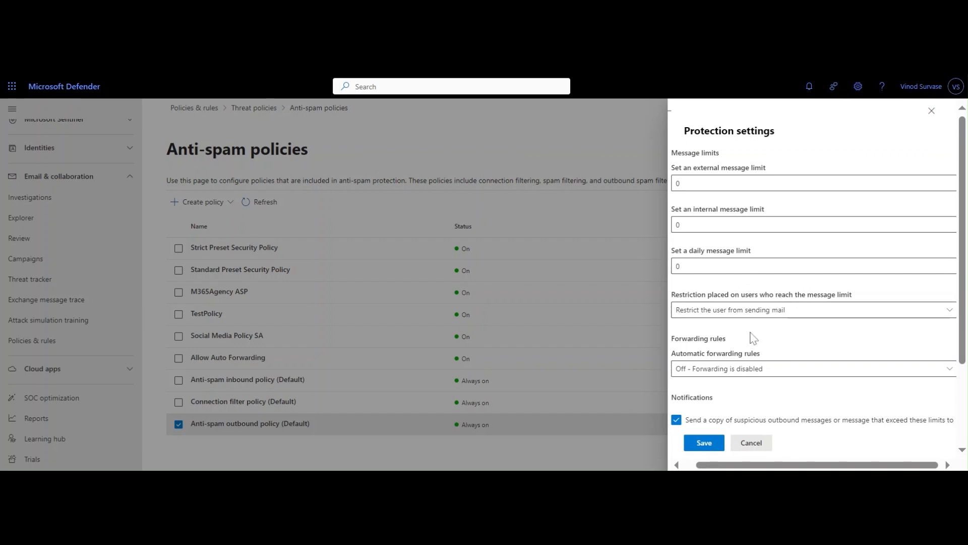
pyautogui.scroll(-2, 753, 338)
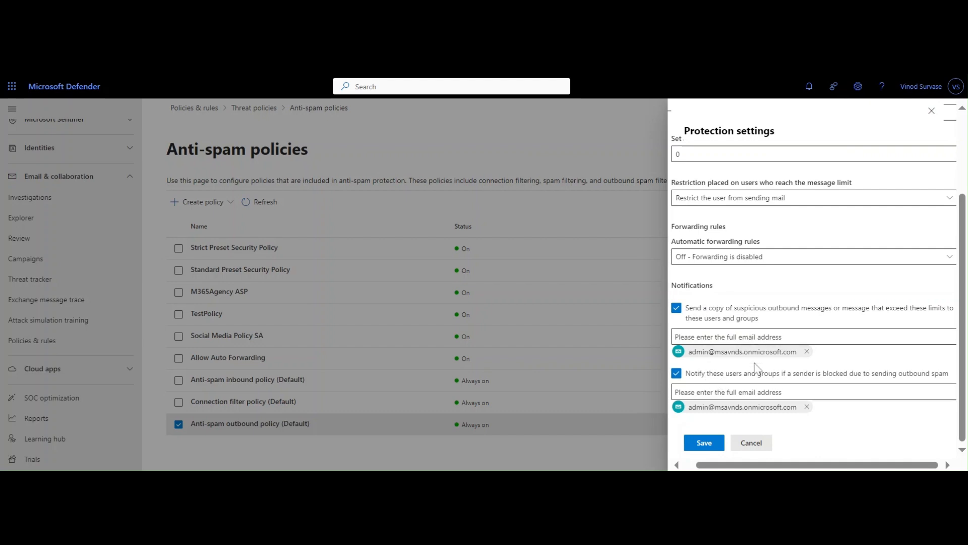
pyautogui.scroll(2, 759, 363)
pyautogui.scroll(-2, 777, 376)
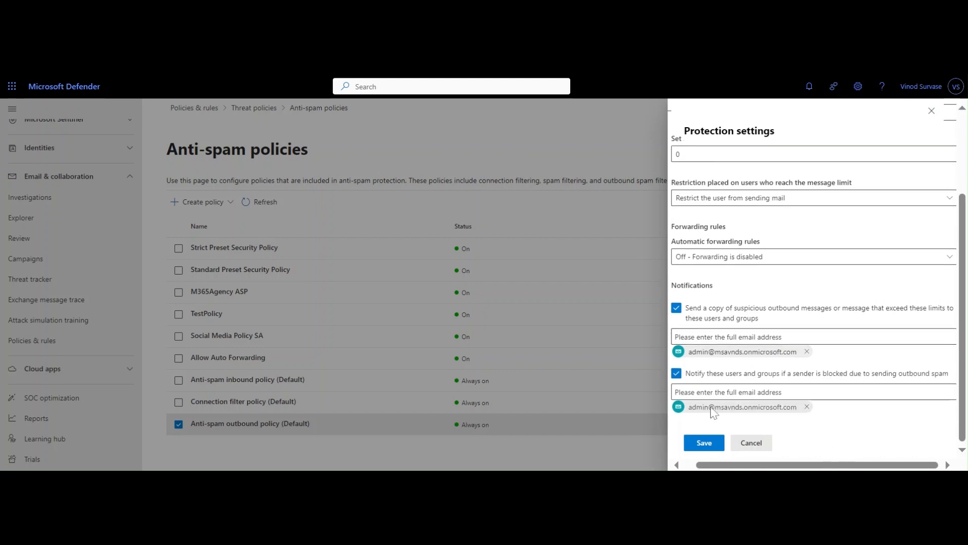
pyautogui.click(704, 444)
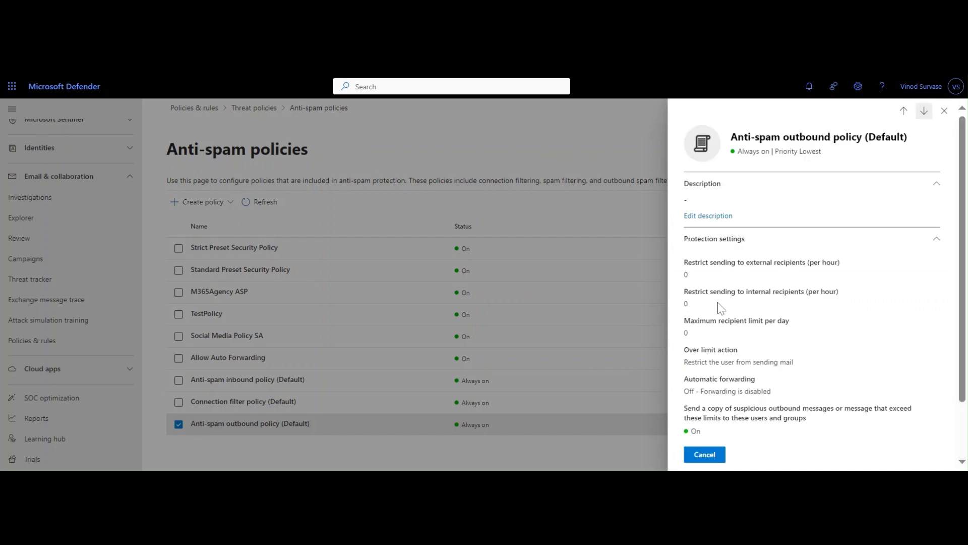
# - Review the outbound policy's saved notification settings and its external, internal and daily recipient limits
pyautogui.scroll(-1, 799, 331)
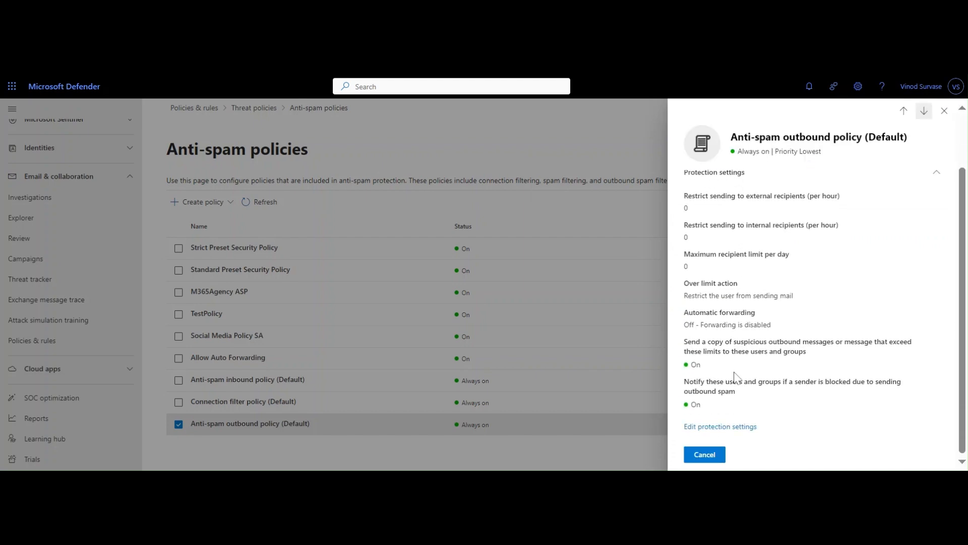
pyautogui.moveTo(685, 341); pyautogui.dragTo(722, 351)
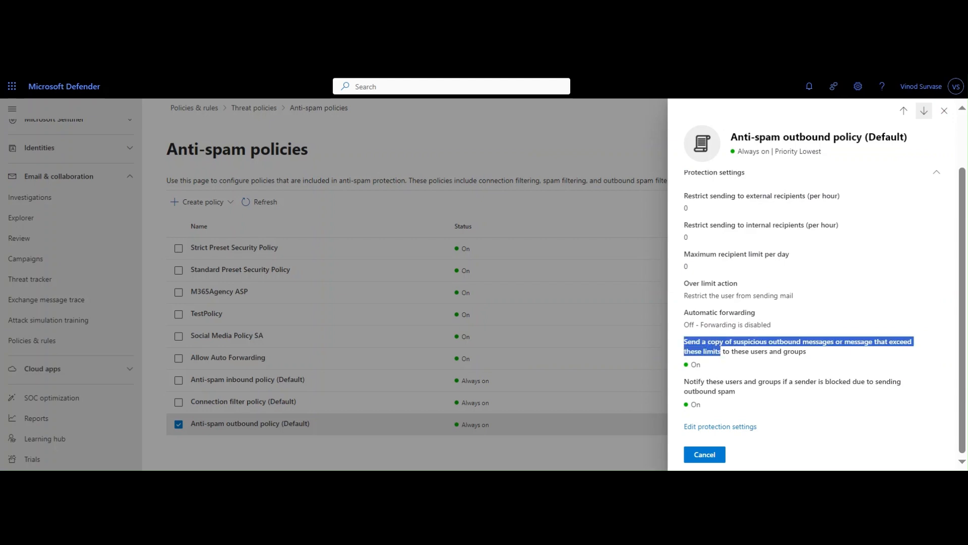
pyautogui.moveTo(684, 381); pyautogui.dragTo(730, 382)
pyautogui.click(693, 362)
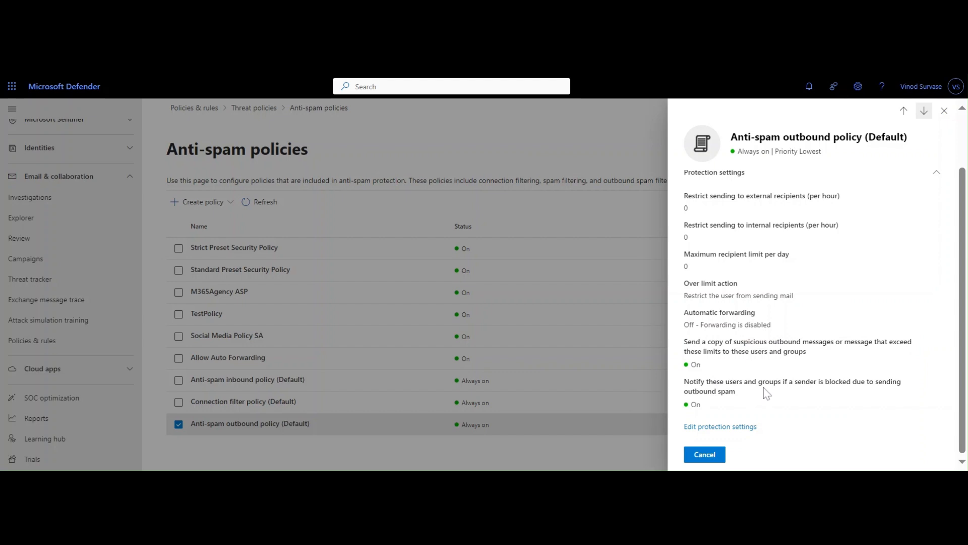
pyautogui.scroll(2, 766, 392)
pyautogui.scroll(-2, 762, 393)
pyautogui.moveTo(760, 391); pyautogui.dragTo(773, 349)
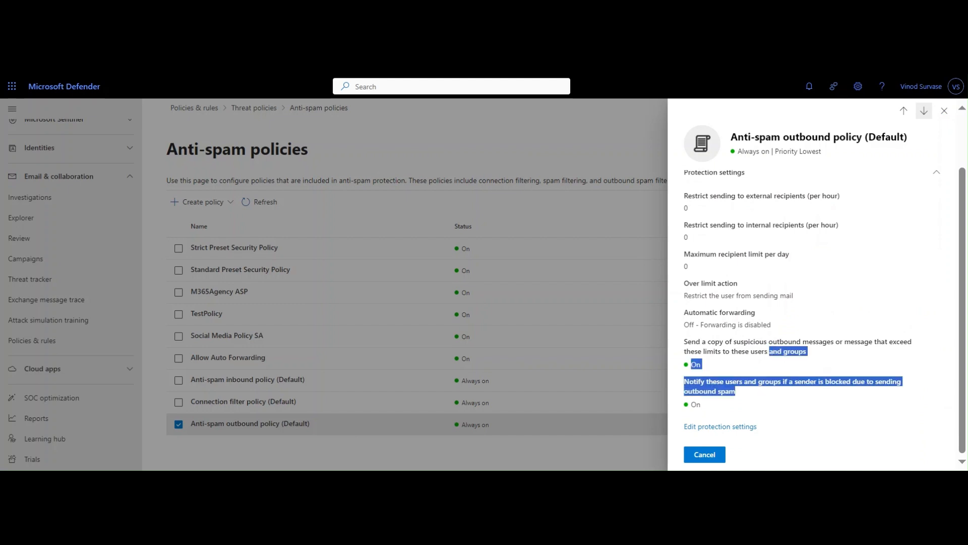
pyautogui.doubleClick(686, 207)
pyautogui.moveTo(695, 195); pyautogui.dragTo(819, 198)
pyautogui.click(745, 254)
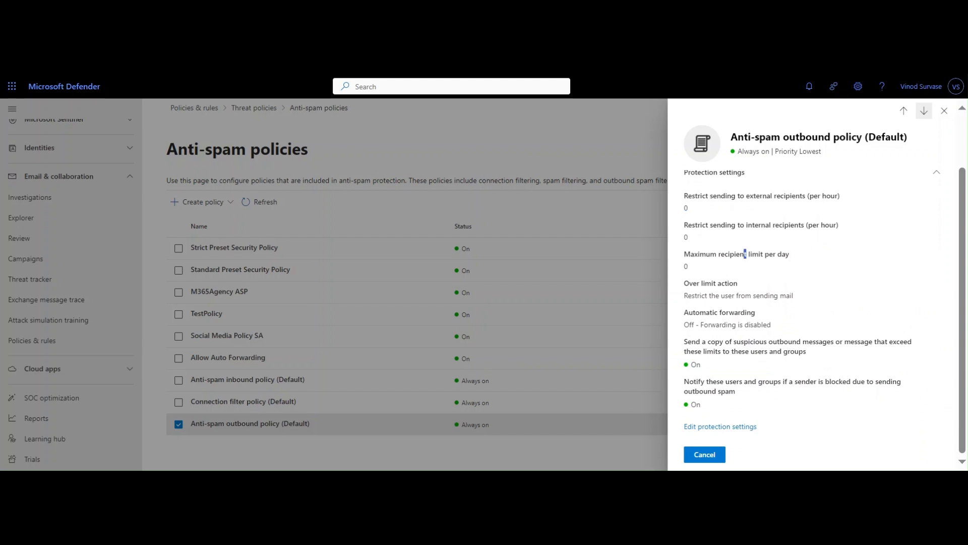
# - Set the policy's external, internal and daily message limits to 100 each and save the protection settings
pyautogui.click(719, 427)
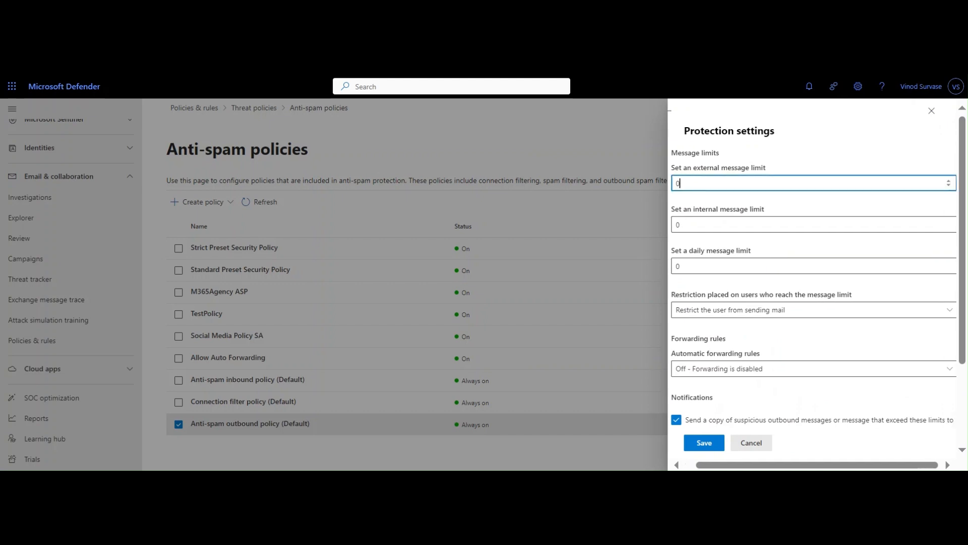
pyautogui.write('100')
pyautogui.press('Tab')
pyautogui.write('100')
pyautogui.press('Tab')
pyautogui.write('100')
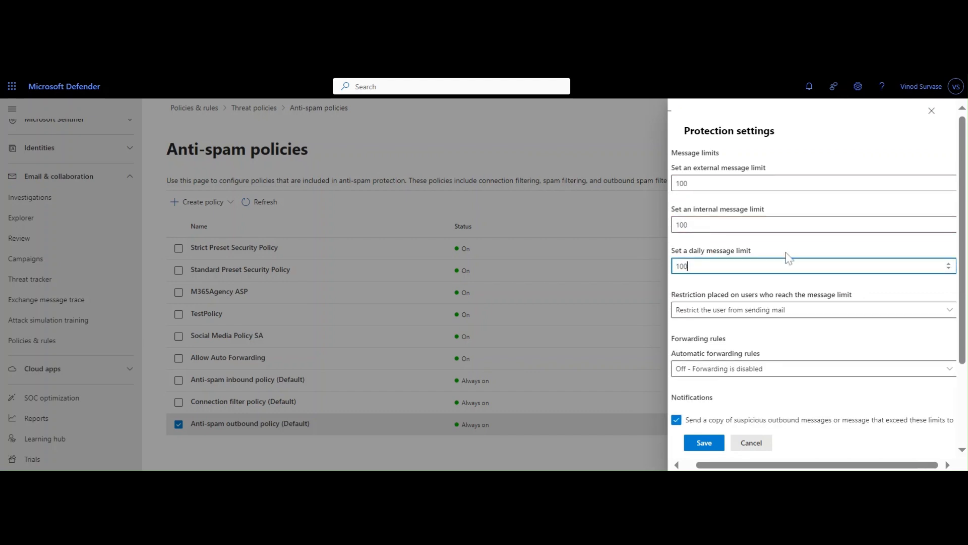
pyautogui.click(776, 284)
pyautogui.scroll(-3, 776, 284)
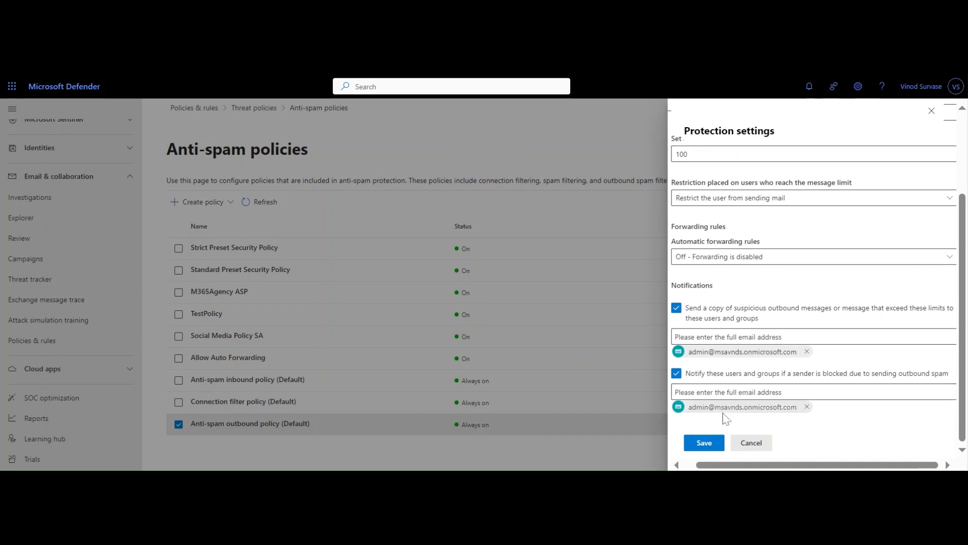
pyautogui.click(704, 443)
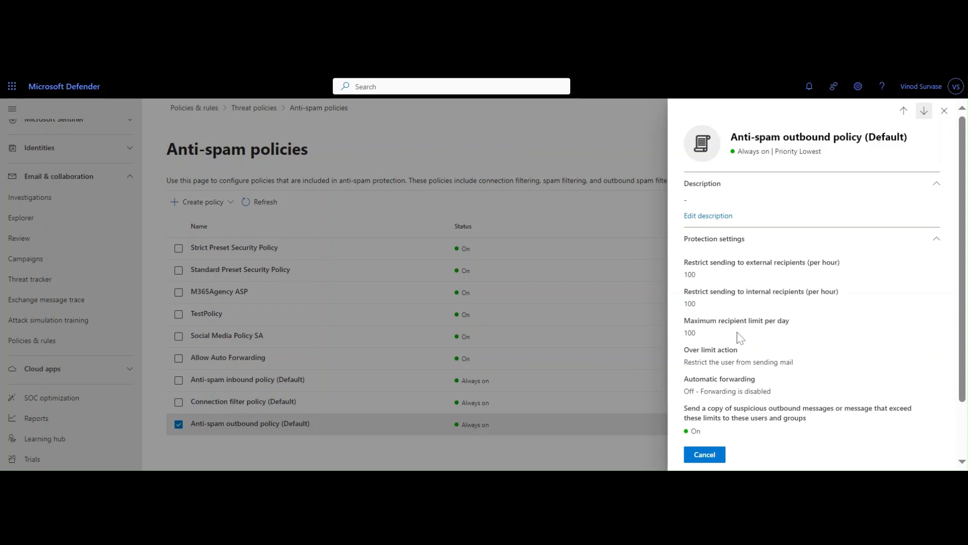
# - Check the saved maximum recipient limit per day and the over limit action in the outbound policy's details
pyautogui.moveTo(724, 321); pyautogui.dragTo(817, 325)
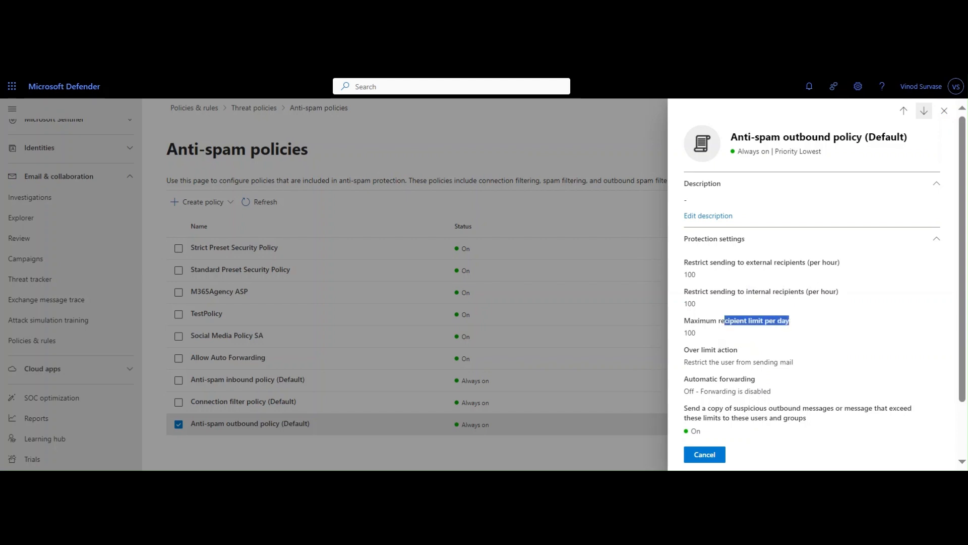
pyautogui.moveTo(724, 335); pyautogui.dragTo(684, 338)
pyautogui.click(684, 335)
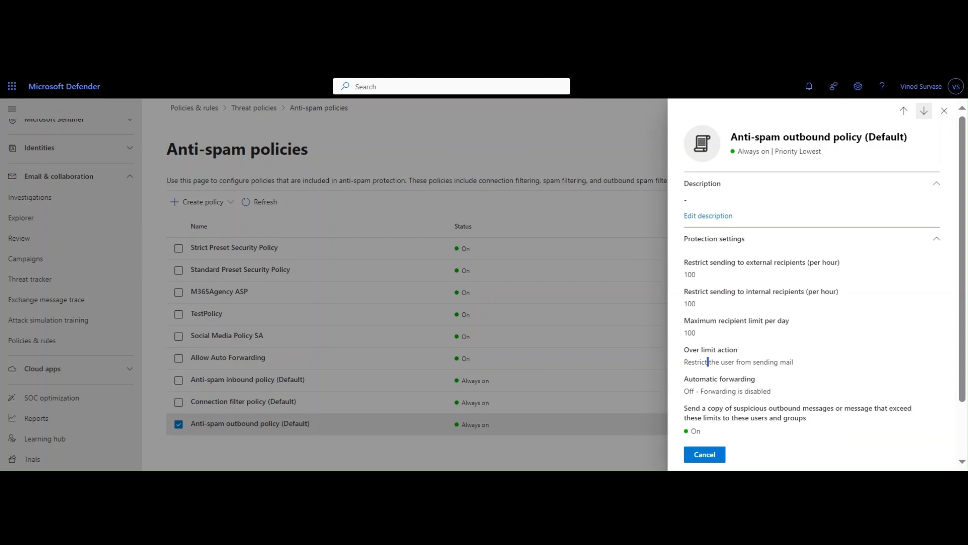
pyautogui.scroll(-2, 760, 389)
pyautogui.scroll(2, 799, 315)
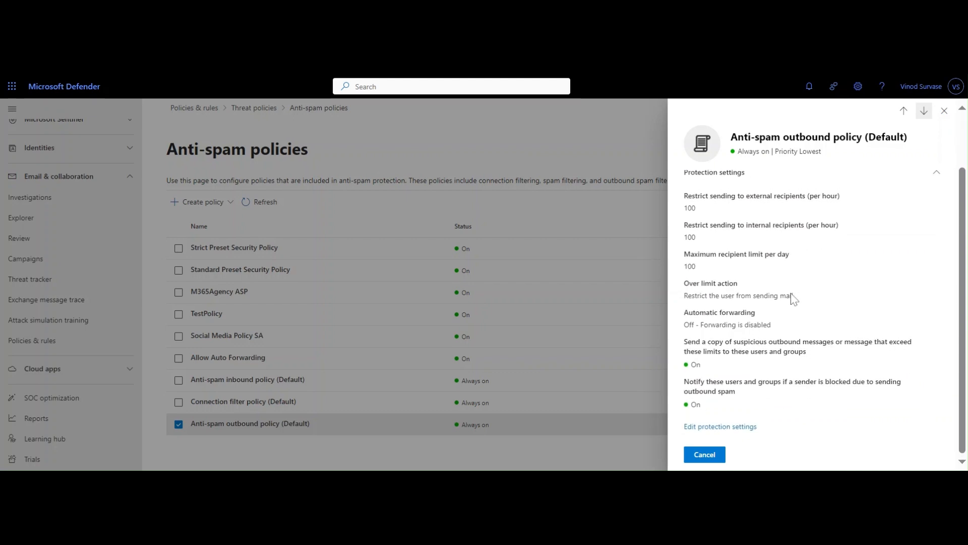